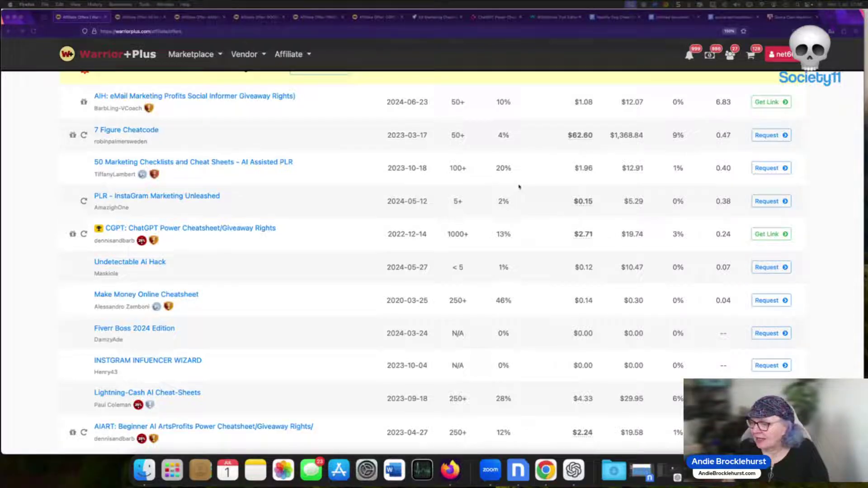
Look over the cheat sheet affiliate offers on WarriorPlus and the ChatGPT Power Cheatsheet sales page
{"action": "scroll", "coordinate": [430, 185], "scroll_direction": "down", "scroll_amount": 5}
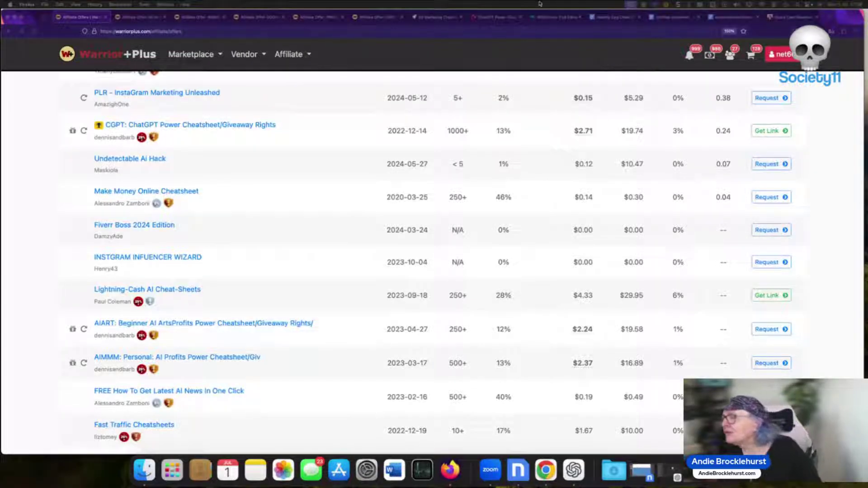
{"action": "left_click", "coordinate": [505, 20]}
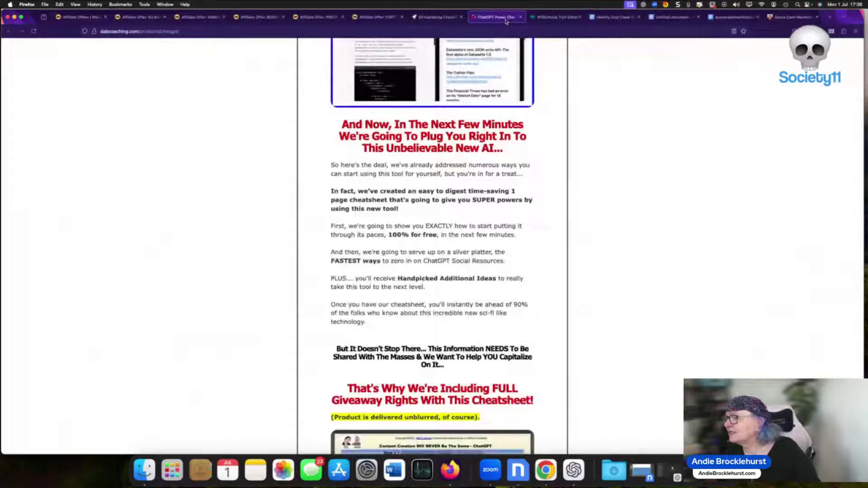
{"action": "scroll", "coordinate": [455, 127], "scroll_direction": "down", "scroll_amount": 10}
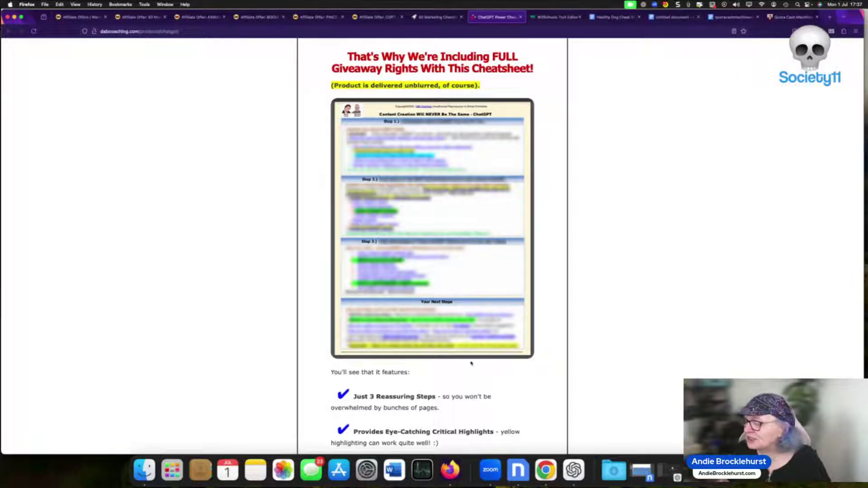
Switch to the ChatGPT app in full screen and have Cheat Sheet Creator generate a sheet on "Toilet training a new puppy"
{"action": "left_click", "coordinate": [573, 470]}
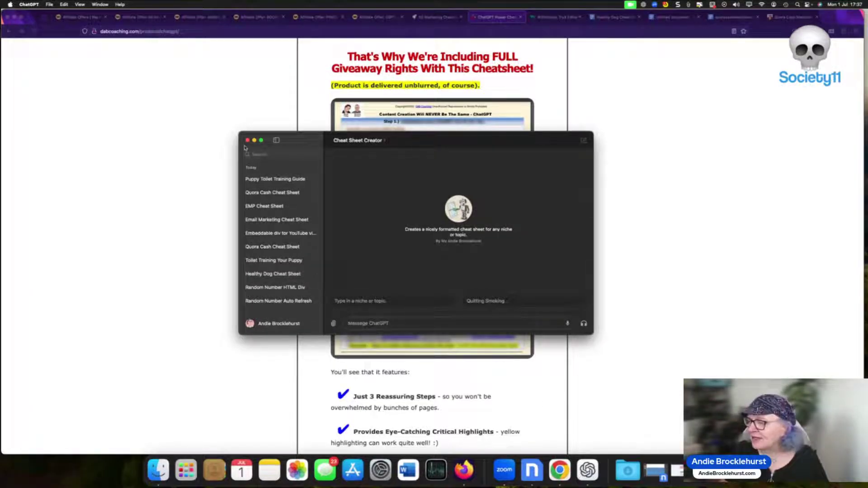
{"action": "left_click", "coordinate": [261, 141]}
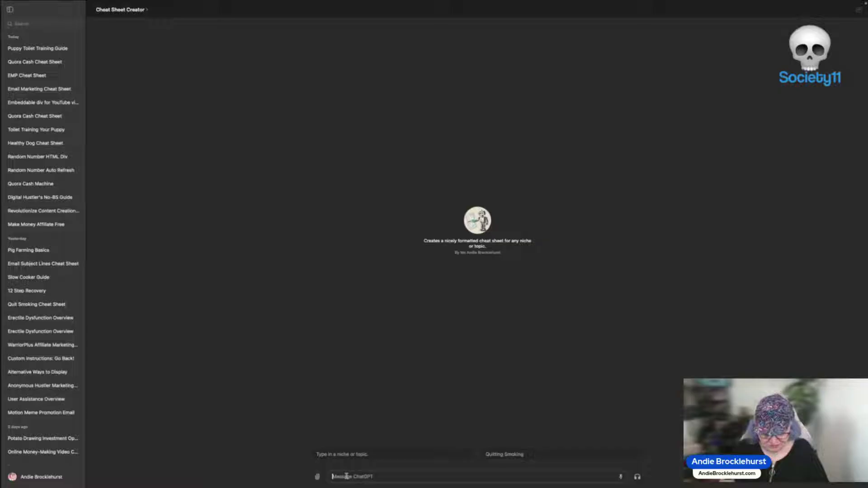
{"action": "type", "text": "q"}
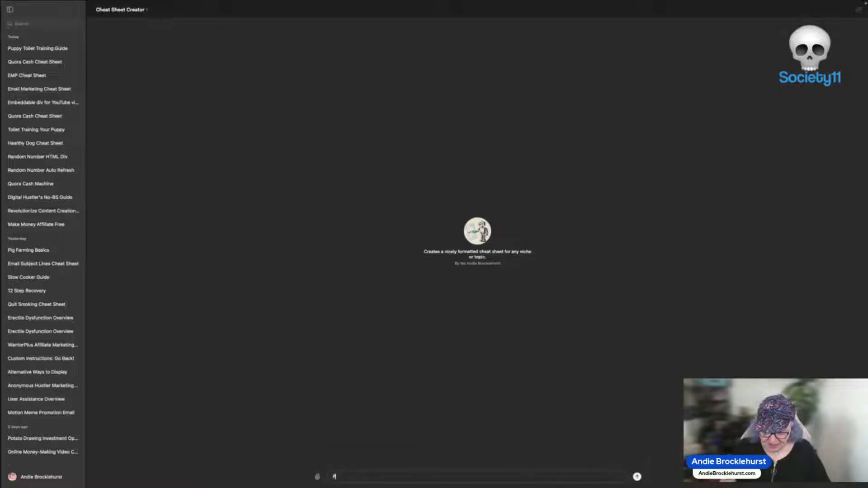
{"action": "type", "text": "T"}
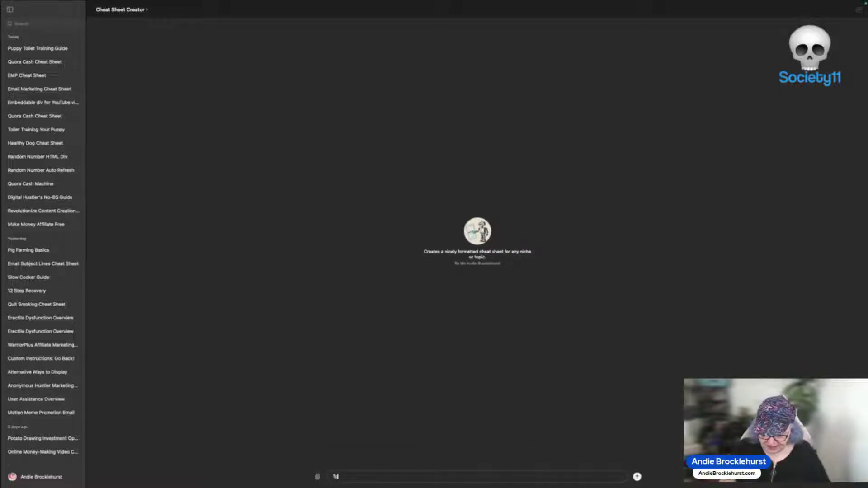
{"action": "type", "text": "oilet training a new pup"}
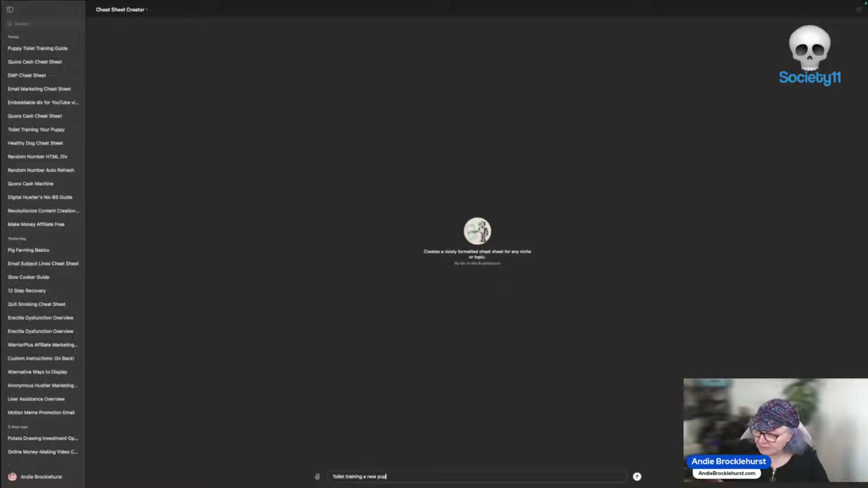
{"action": "type", "text": "py"}
{"action": "key", "text": "Return"}
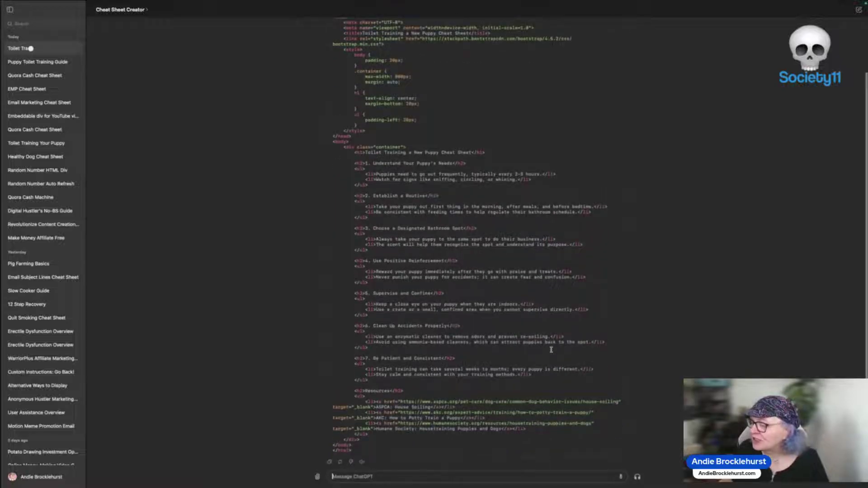
Copy the generated HTML code of the puppy cheat sheet and return from full-screen ChatGPT to Firefox
{"action": "scroll", "coordinate": [551, 349], "scroll_direction": "up", "scroll_amount": 2}
{"action": "scroll", "coordinate": [551, 347], "scroll_direction": "down", "scroll_amount": 1}
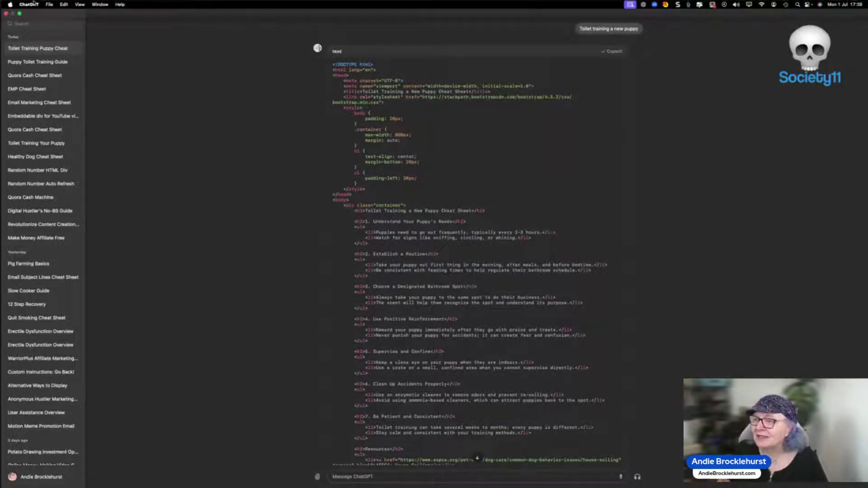
{"action": "left_click", "coordinate": [19, 15]}
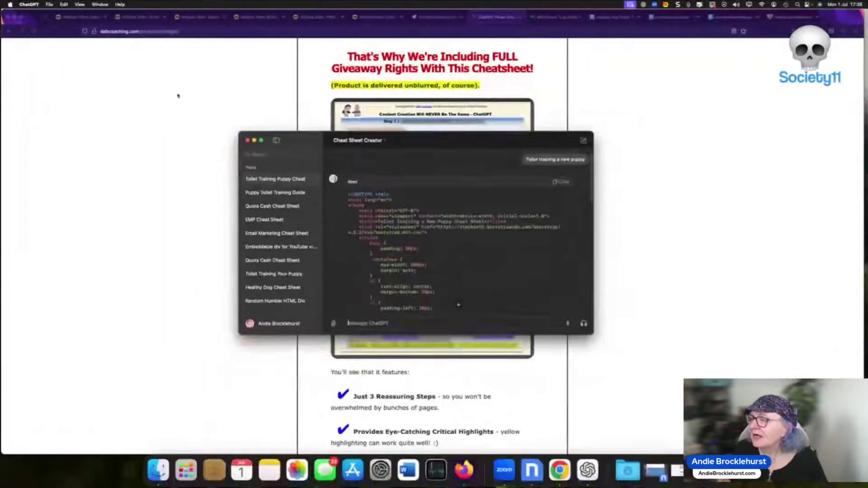
{"action": "left_click", "coordinate": [178, 95]}
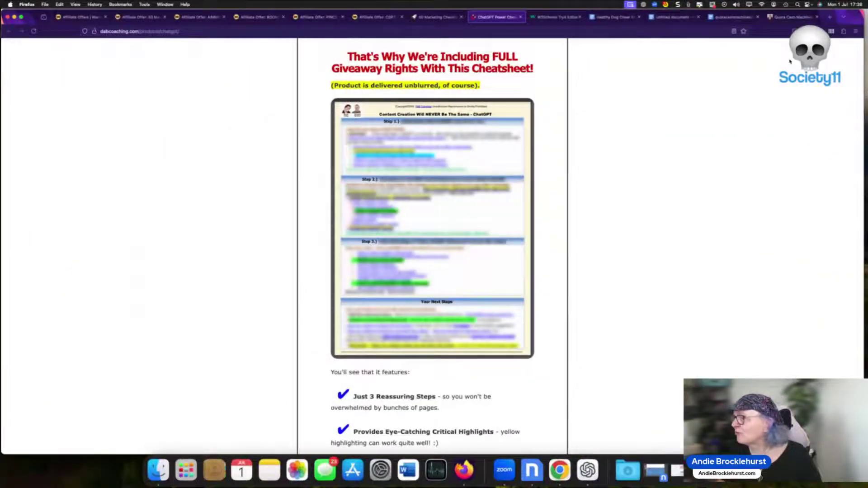
Replace all sample code in the W3Schools Tryit Editor with the copied cheat sheet HTML and run it
{"action": "left_click", "coordinate": [553, 19]}
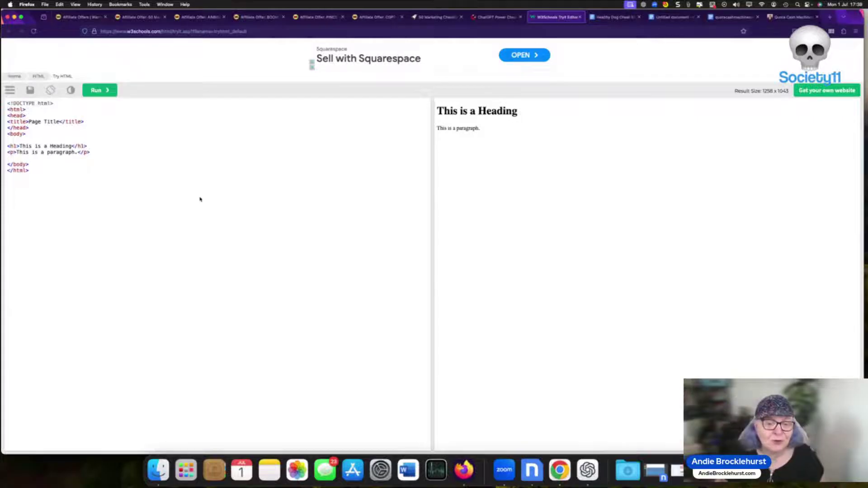
{"action": "left_click_drag", "start_coordinate": [55, 186], "coordinate": [7, 103]}
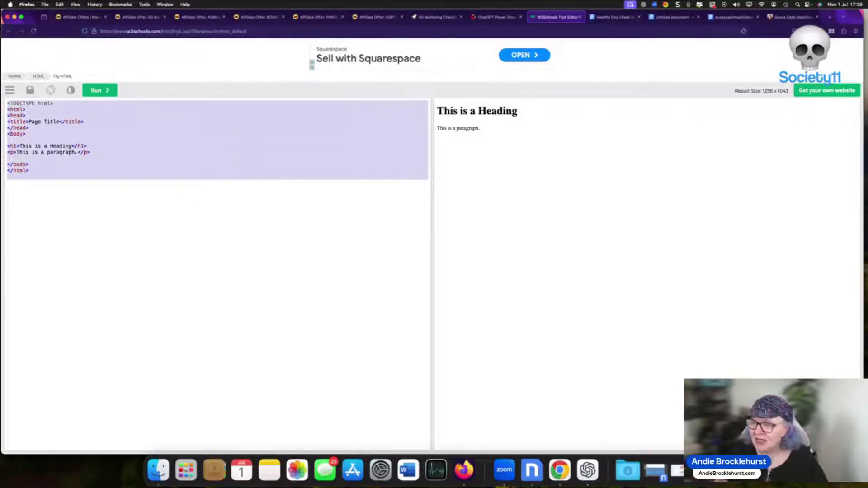
{"action": "key", "text": "super+v"}
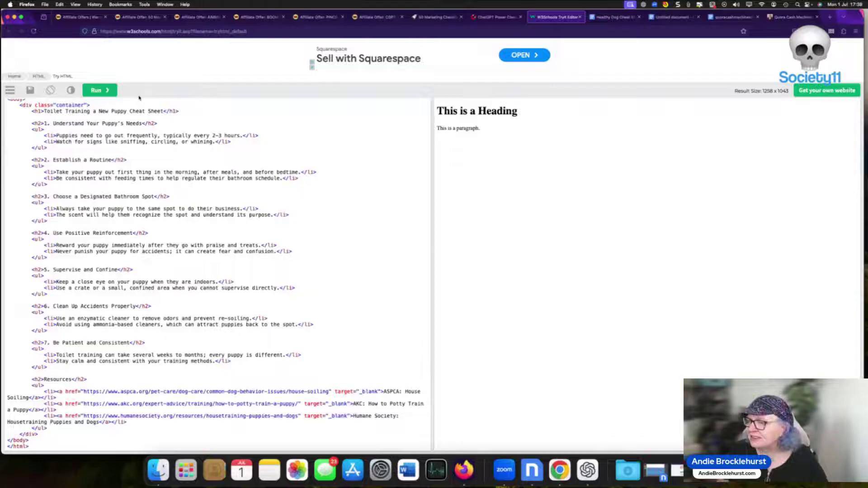
{"action": "left_click", "coordinate": [110, 90]}
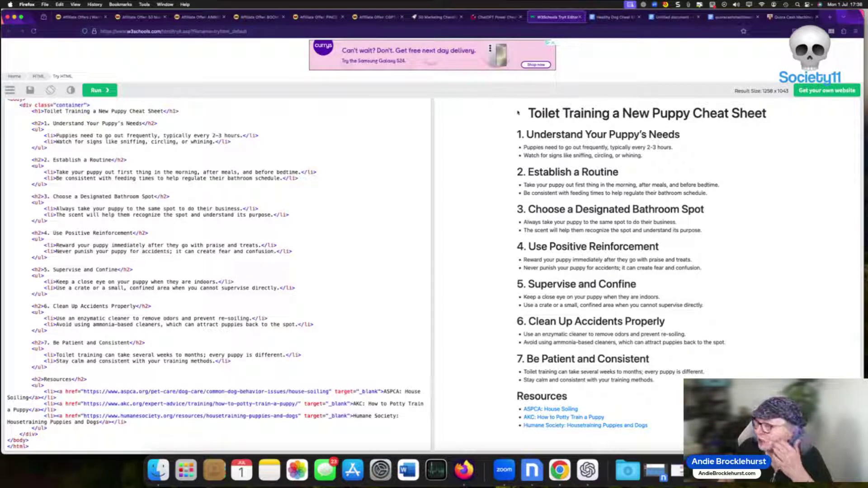
Copy the whole rendered puppy cheat sheet, from its title through the resource links, out of the result preview
{"action": "left_click_drag", "start_coordinate": [525, 113], "coordinate": [651, 427]}
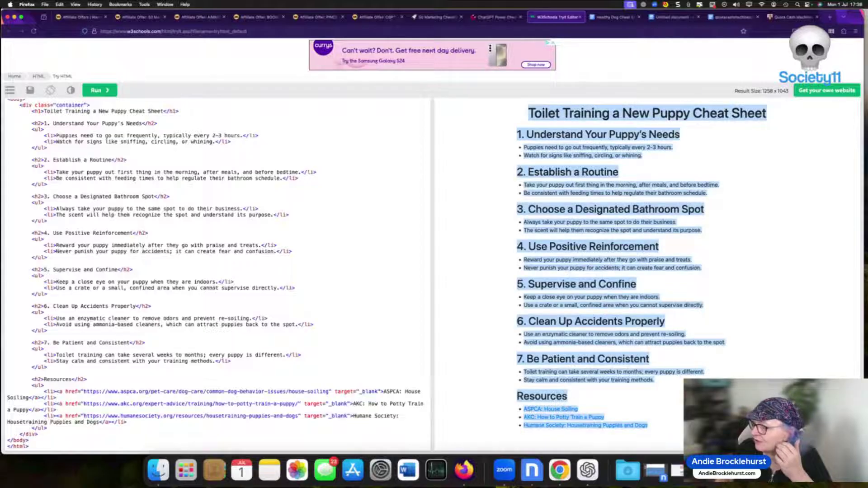
{"action": "right_click", "coordinate": [526, 219]}
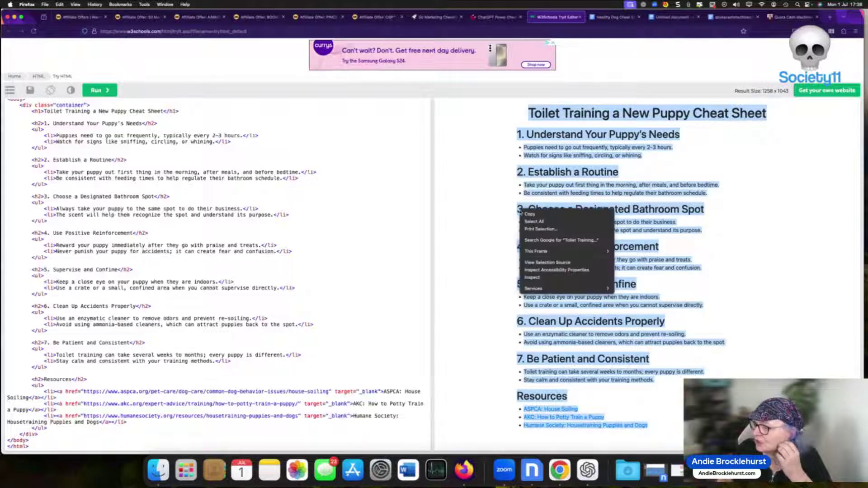
{"action": "left_click", "coordinate": [535, 224]}
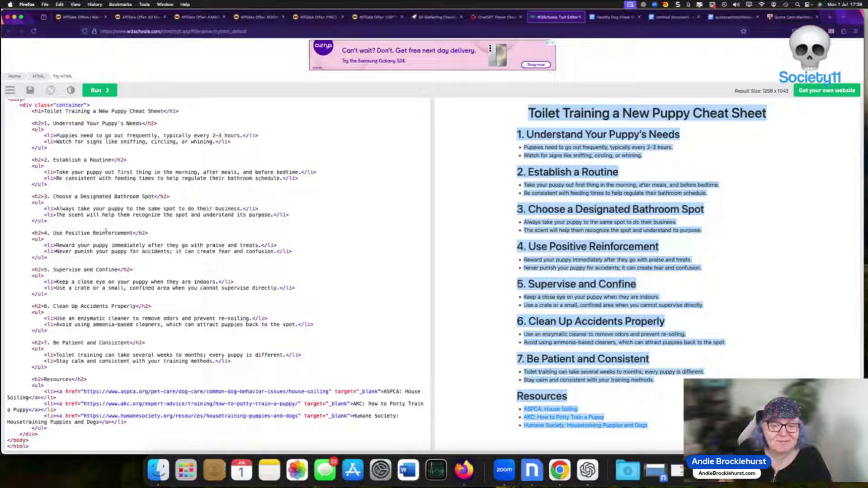
{"action": "scroll", "coordinate": [106, 231], "scroll_direction": "down", "scroll_amount": 1}
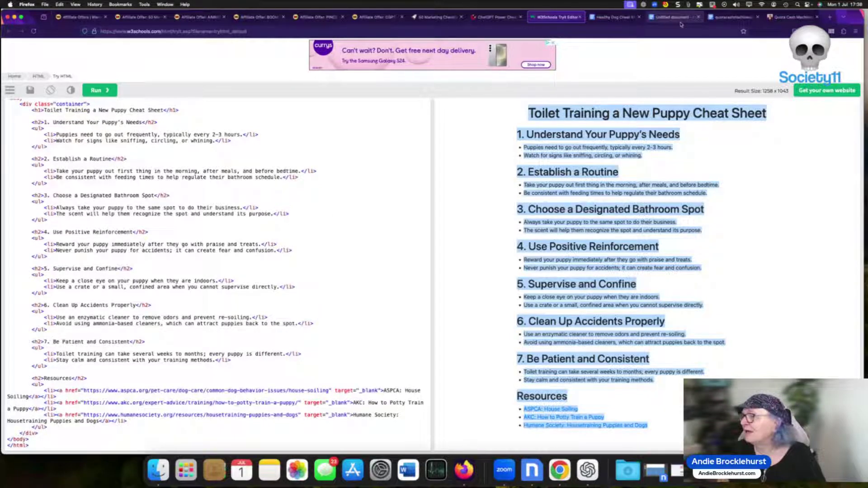
Look through the sections and links of the Healthy Dog Cheat Sheet in Google Docs
{"action": "left_click", "coordinate": [610, 18]}
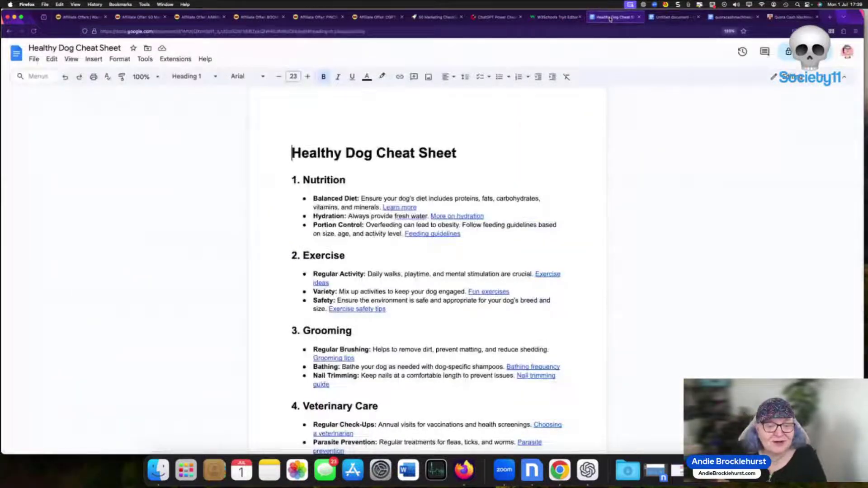
{"action": "scroll", "coordinate": [492, 190], "scroll_direction": "down", "scroll_amount": 10}
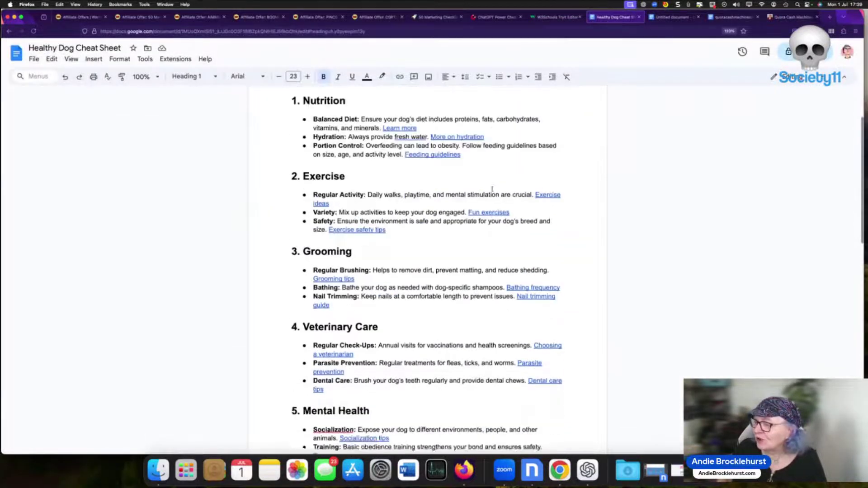
{"action": "scroll", "coordinate": [492, 190], "scroll_direction": "up", "scroll_amount": 10}
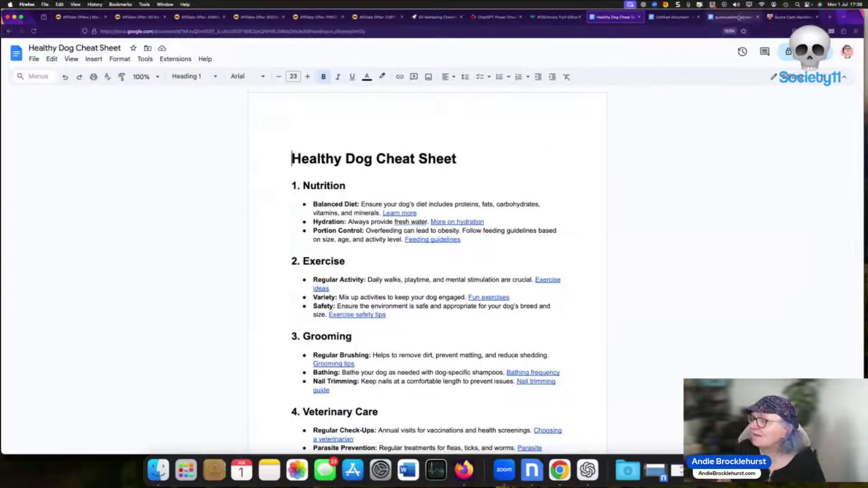
Examine the quoracashmachinescheatsheet document, including its cover, copyright notice, step-by-step guide, resource links and legal disclaimer
{"action": "left_click", "coordinate": [736, 18]}
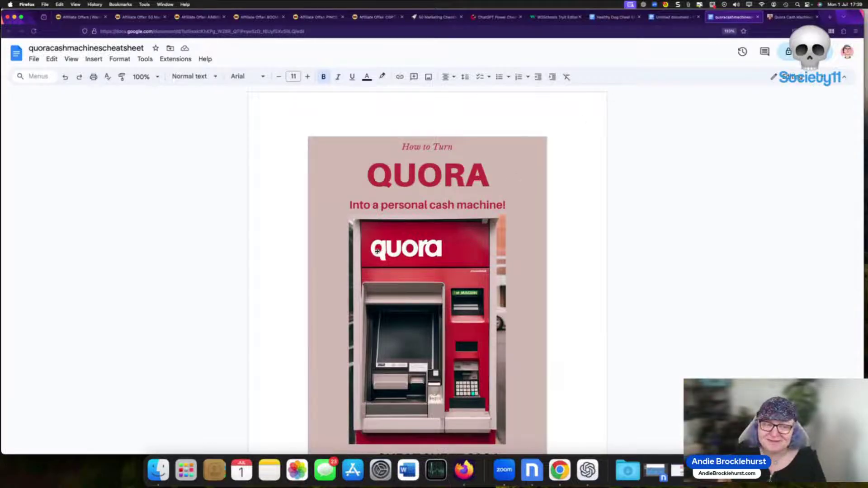
{"action": "scroll", "coordinate": [377, 251], "scroll_direction": "down", "scroll_amount": 2}
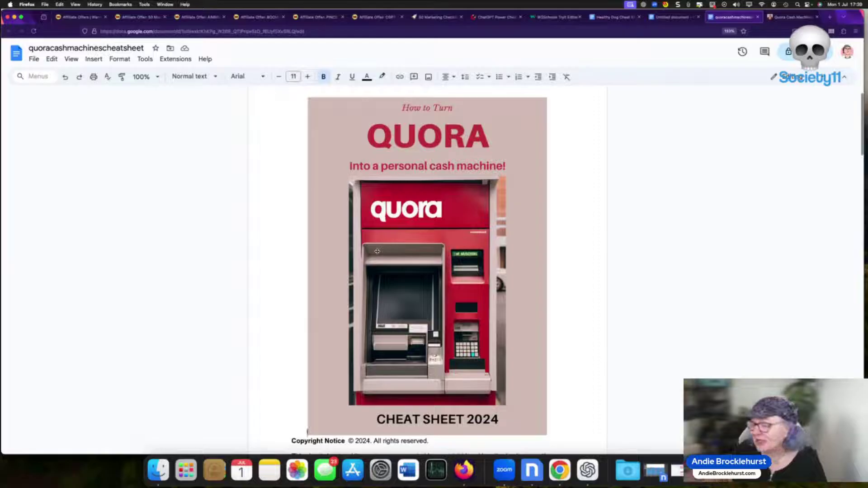
{"action": "scroll", "coordinate": [376, 252], "scroll_direction": "down", "scroll_amount": 5}
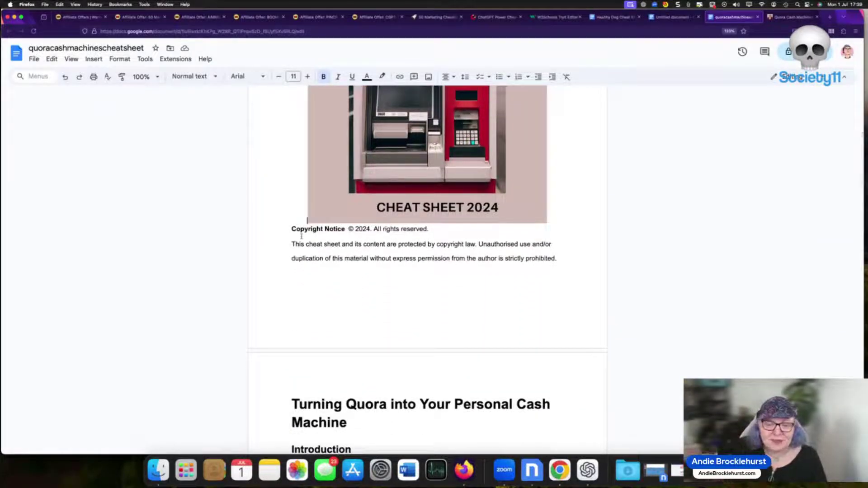
{"action": "scroll", "coordinate": [301, 236], "scroll_direction": "down", "scroll_amount": 10}
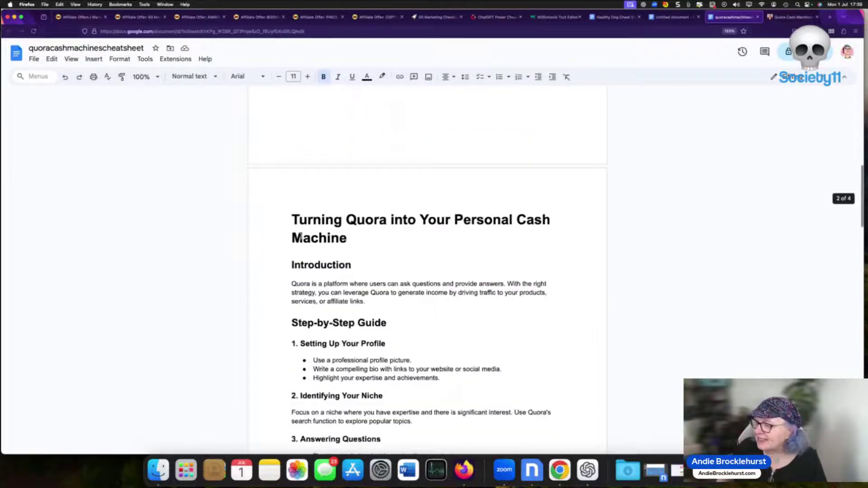
{"action": "scroll", "coordinate": [301, 236], "scroll_direction": "down", "scroll_amount": 20}
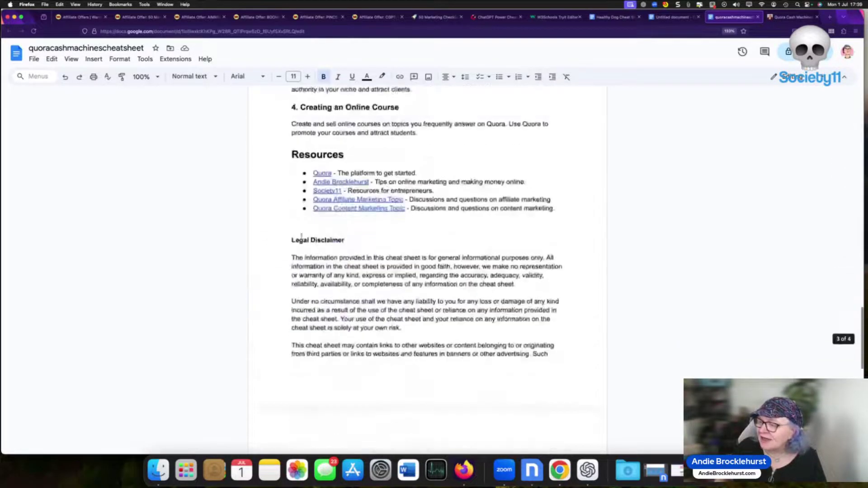
{"action": "scroll", "coordinate": [301, 236], "scroll_direction": "up", "scroll_amount": 2}
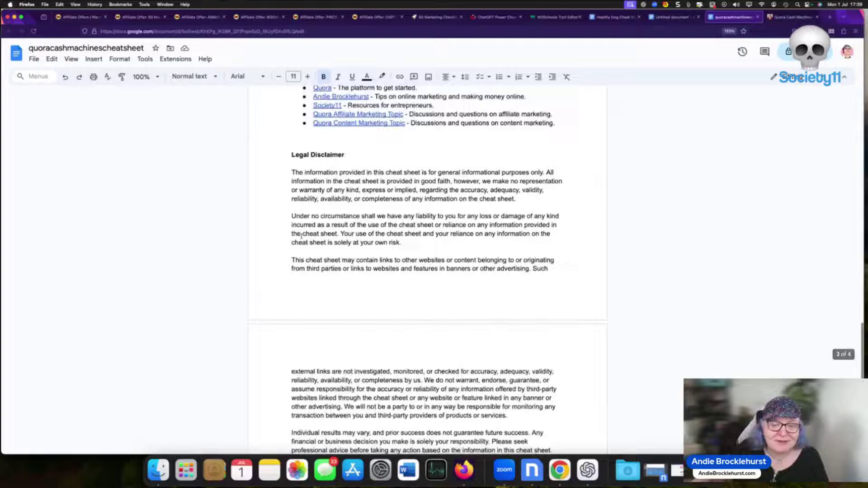
{"action": "scroll", "coordinate": [301, 236], "scroll_direction": "down", "scroll_amount": 1}
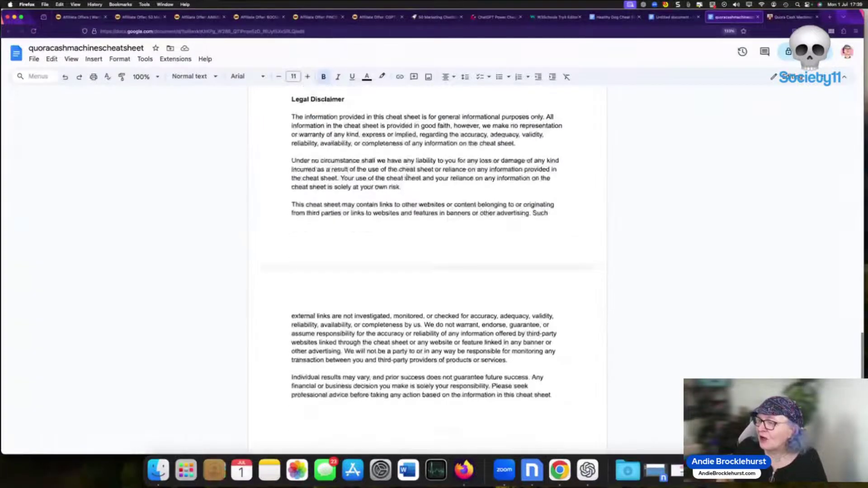
{"action": "scroll", "coordinate": [406, 177], "scroll_direction": "up", "scroll_amount": 10}
{"action": "scroll", "coordinate": [406, 178], "scroll_direction": "up", "scroll_amount": 20}
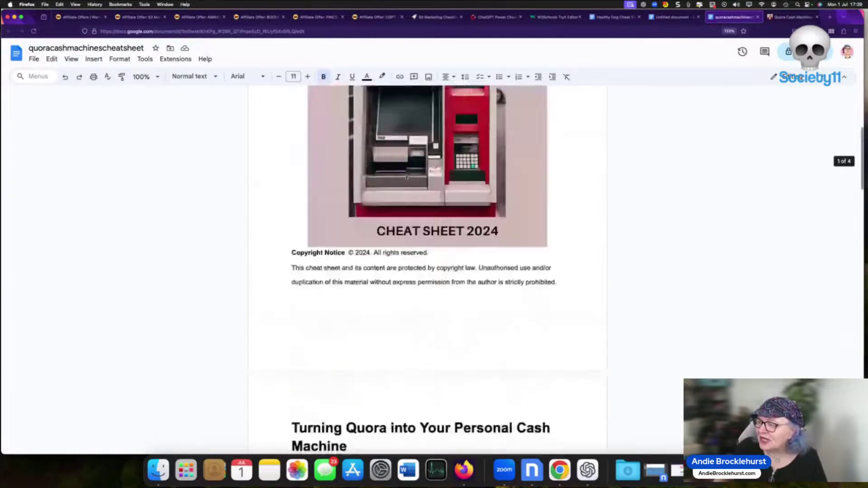
{"action": "scroll", "coordinate": [406, 178], "scroll_direction": "down", "scroll_amount": 20}
{"action": "scroll", "coordinate": [406, 176], "scroll_direction": "up", "scroll_amount": 20}
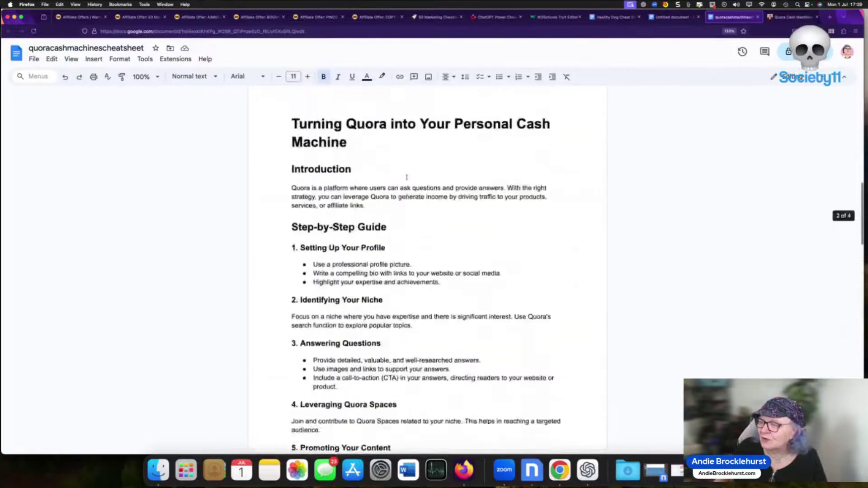
{"action": "scroll", "coordinate": [406, 178], "scroll_direction": "down", "scroll_amount": 20}
{"action": "scroll", "coordinate": [406, 177], "scroll_direction": "down", "scroll_amount": 3}
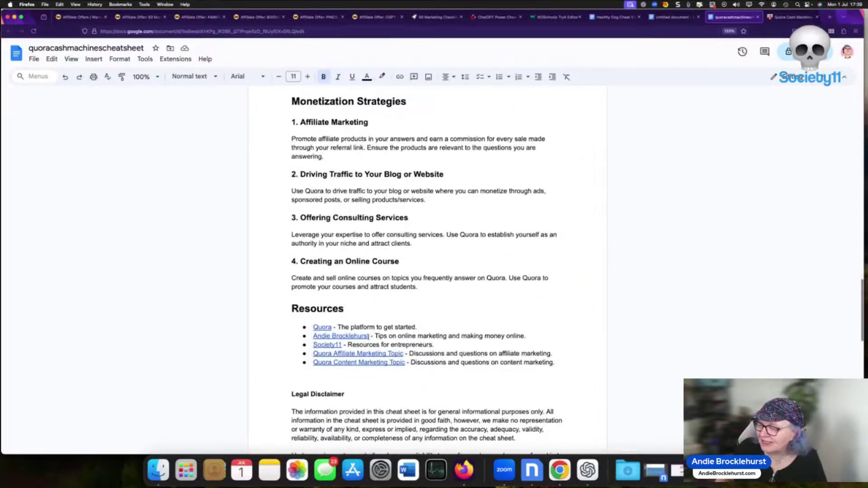
{"action": "scroll", "coordinate": [430, 191], "scroll_direction": "up", "scroll_amount": 20}
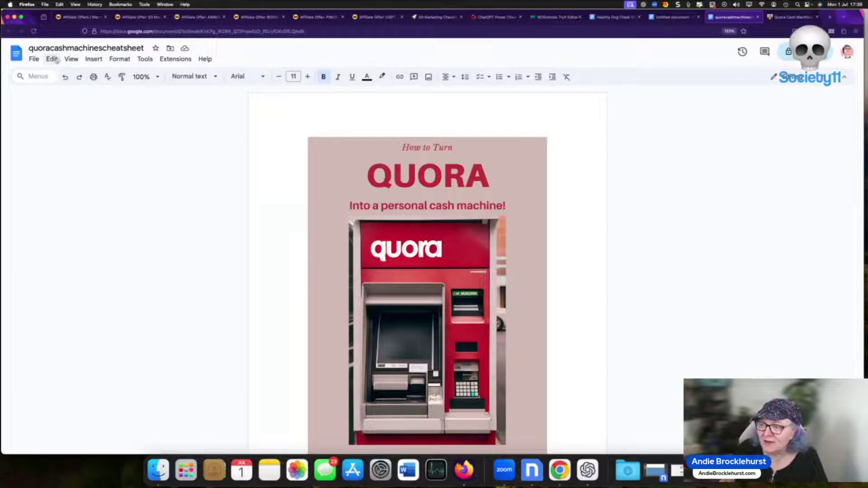
Look at the file formats available for downloading the quoracashmachinescheatsheet document, including PDF
{"action": "left_click", "coordinate": [34, 60]}
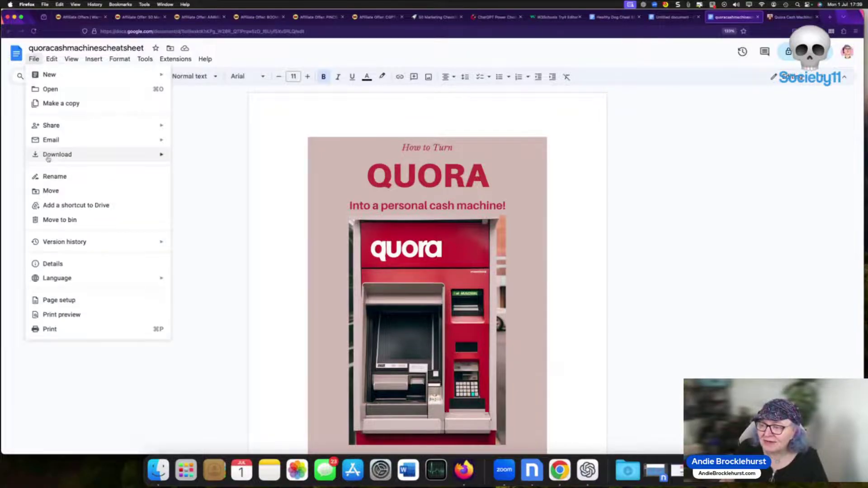
{"action": "mouse_move", "coordinate": [49, 159]}
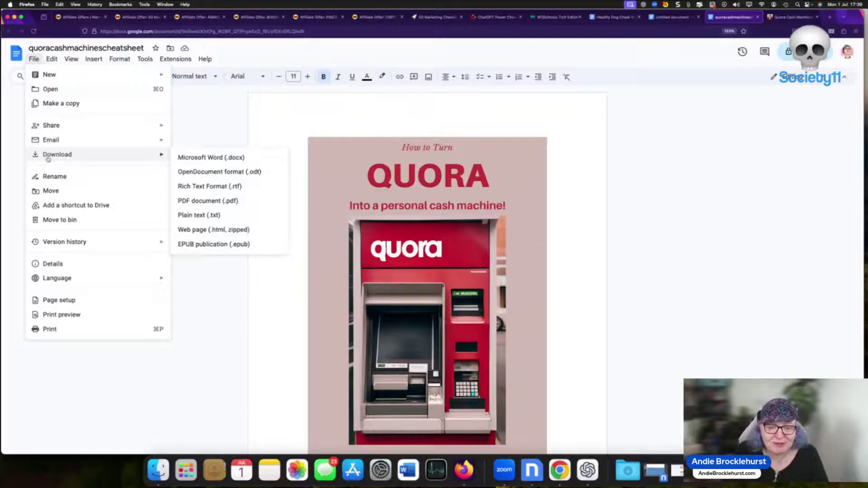
{"action": "left_click", "coordinate": [204, 59]}
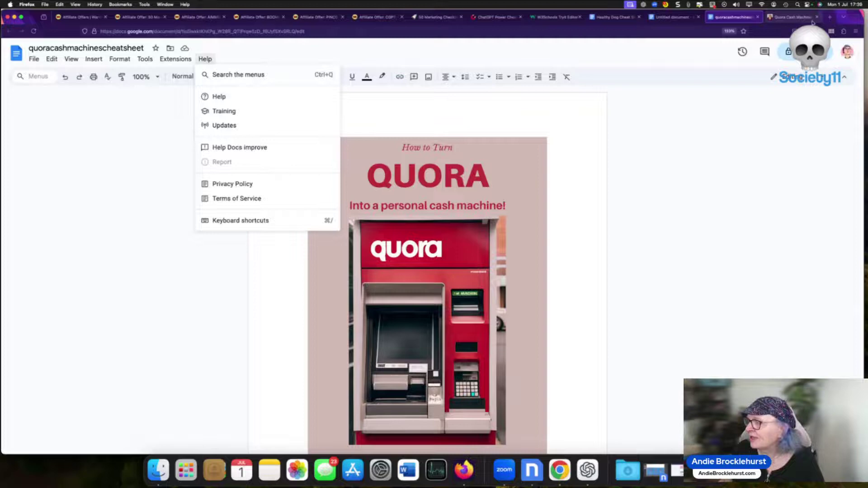
Review the Quora Cash Machines Cheat Sheet listing on Gumroad, comparing its Personal Use Copy and White Label Commercial Use Rights options
{"action": "left_click", "coordinate": [786, 18]}
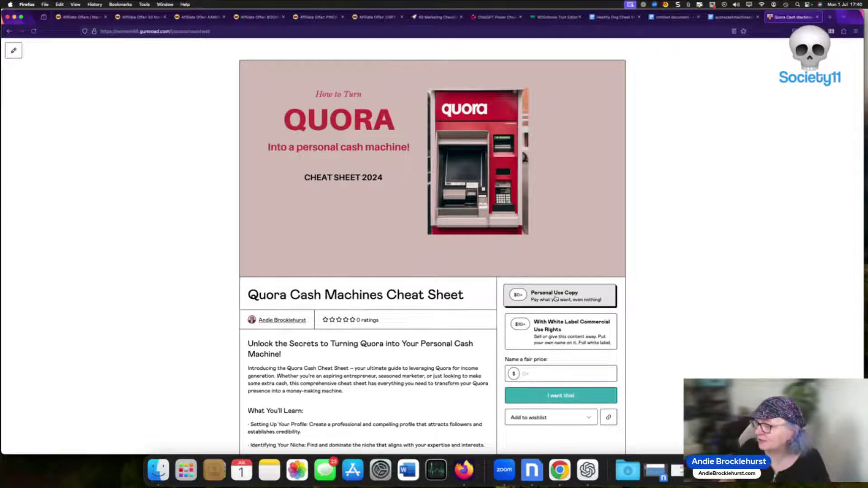
{"action": "scroll", "coordinate": [559, 262], "scroll_direction": "down", "scroll_amount": 5}
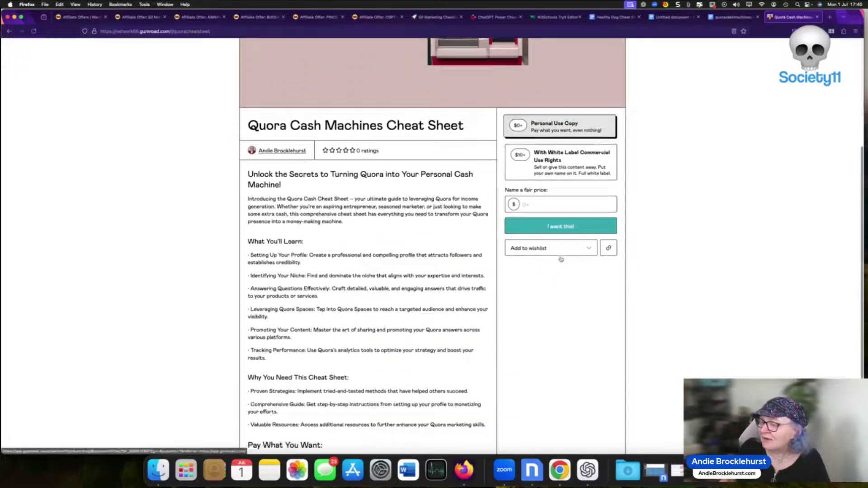
{"action": "scroll", "coordinate": [560, 256], "scroll_direction": "up", "scroll_amount": 2}
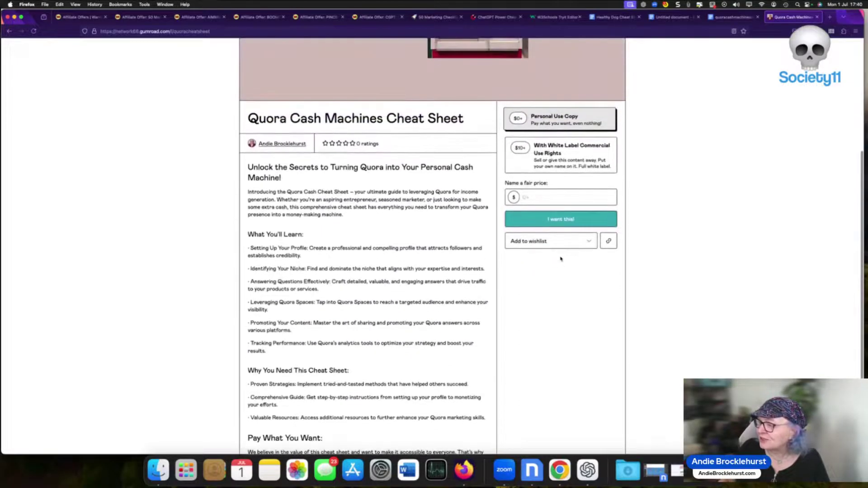
{"action": "left_click", "coordinate": [579, 159]}
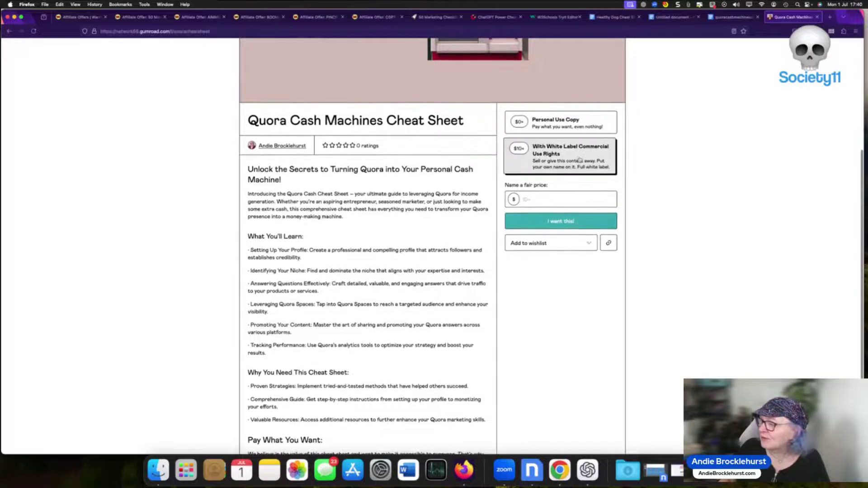
{"action": "left_click", "coordinate": [578, 126]}
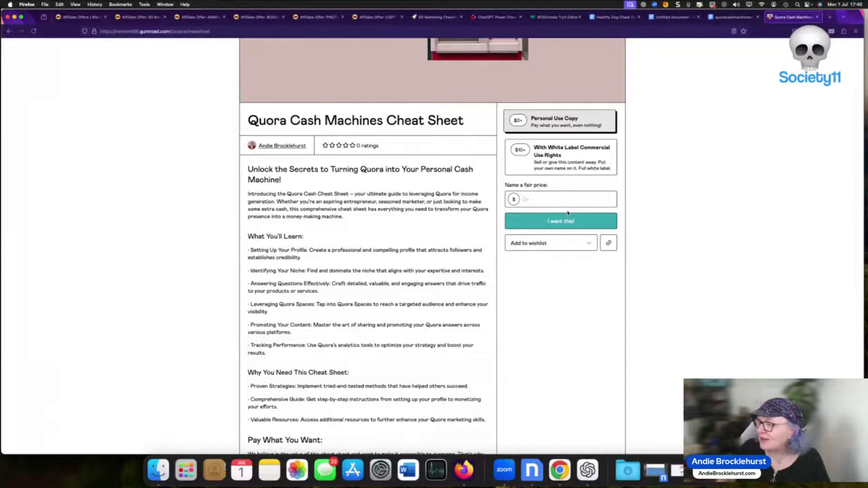
{"action": "scroll", "coordinate": [567, 212], "scroll_direction": "up", "scroll_amount": 5}
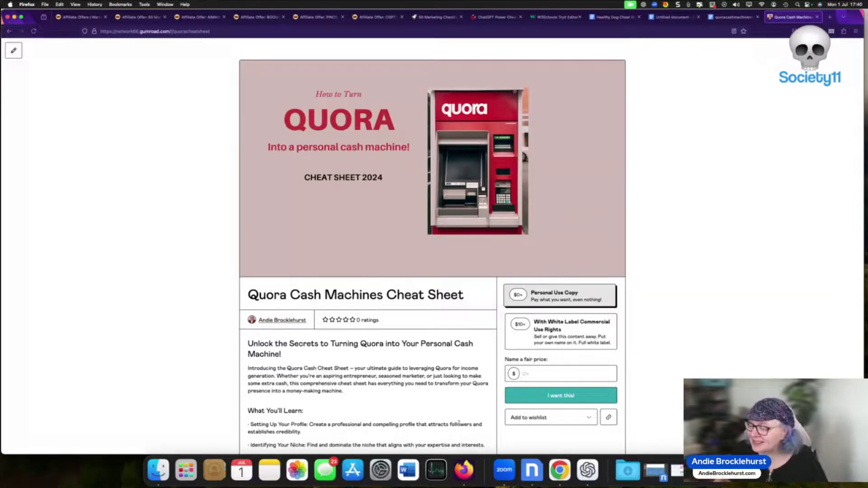
Switch to the ChatGPT app with the Cheat Sheet Creator conversation about toilet training a new puppy
{"action": "left_click", "coordinate": [587, 470]}
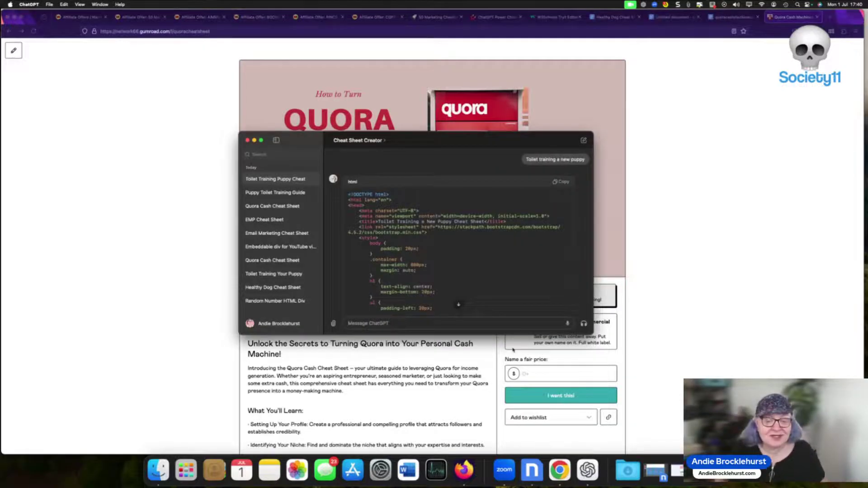